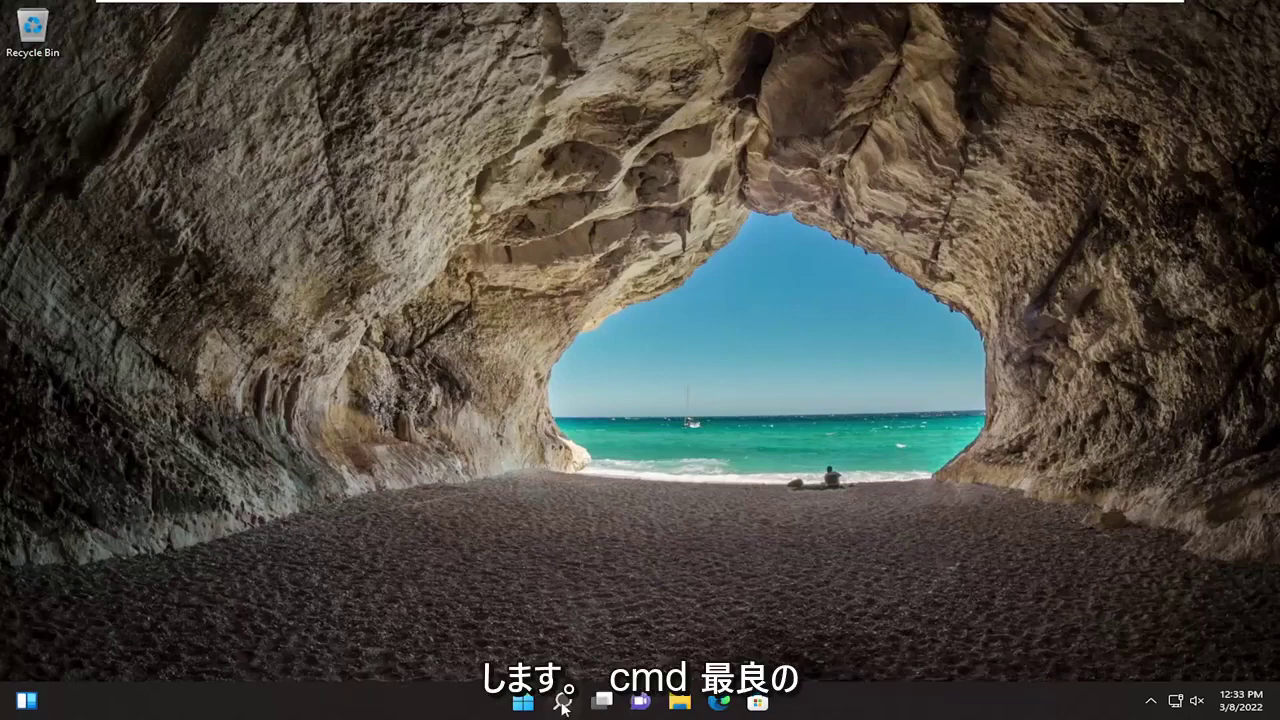
# Search 'cmd' and launch Command Prompt as administrator, accepting the UAC prompt.
pyautogui.click(563, 703)
pyautogui.write('cmd')
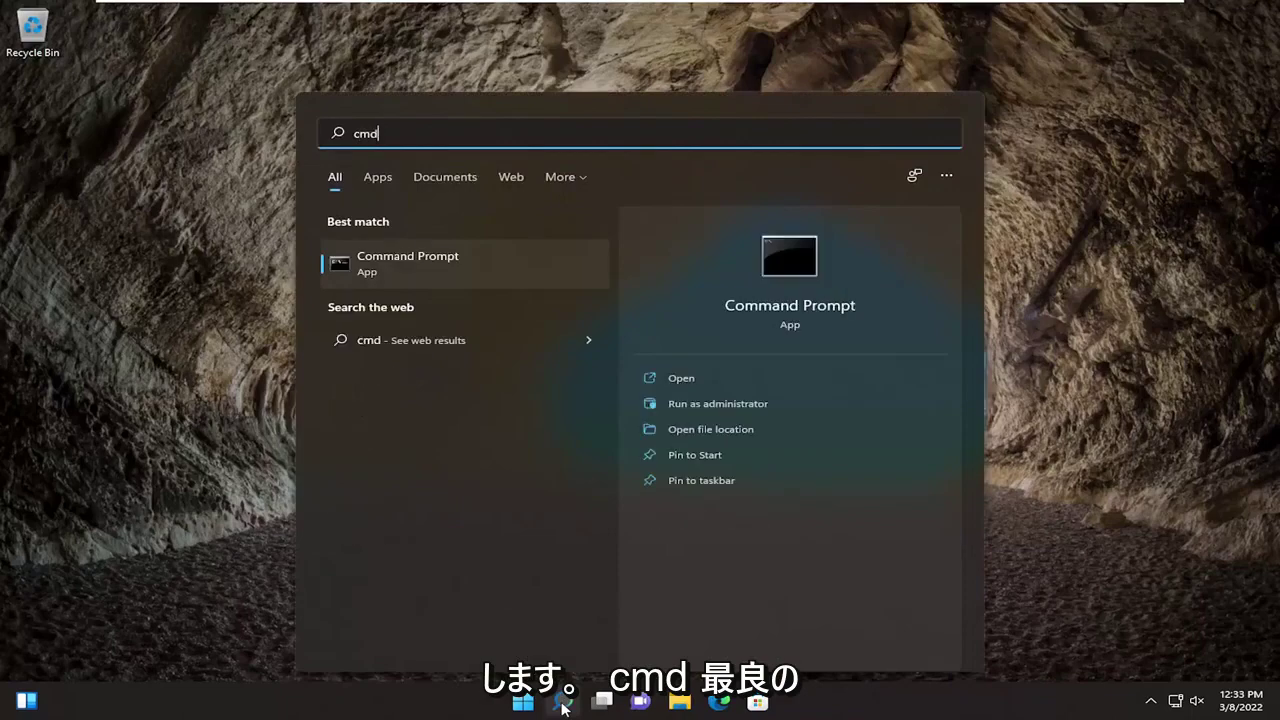
pyautogui.rightClick(406, 258)
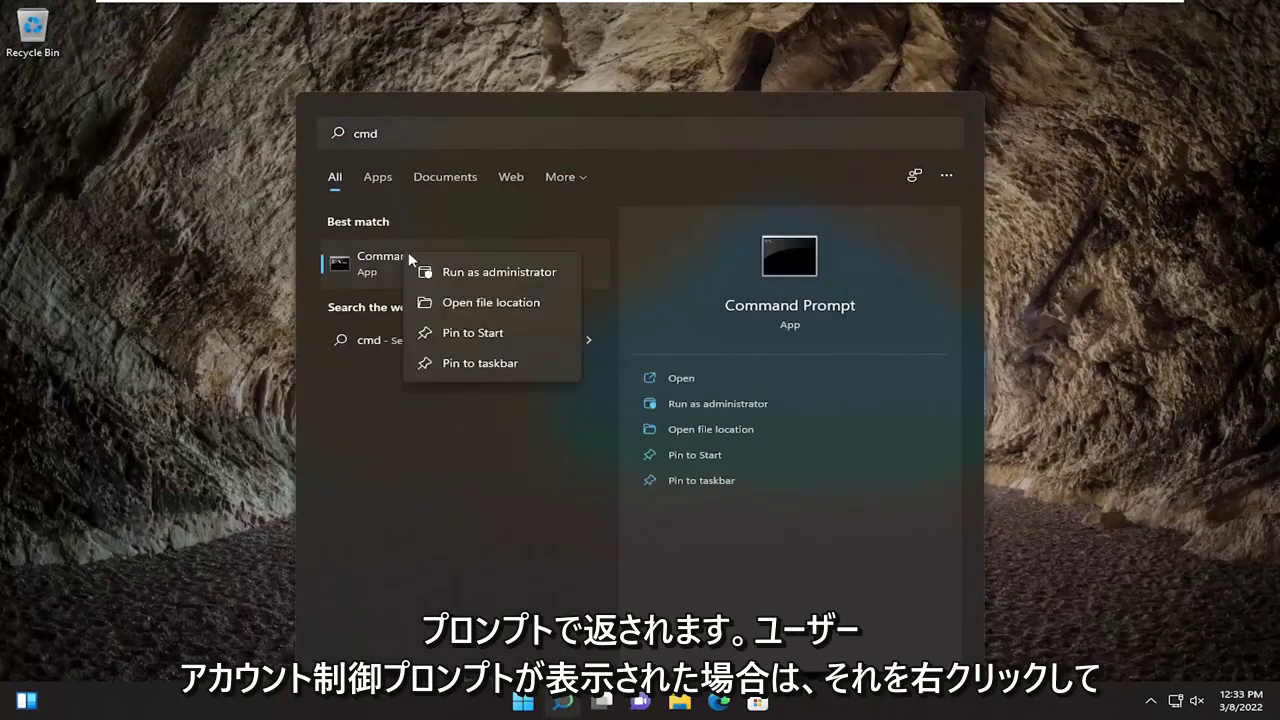
pyautogui.click(460, 274)
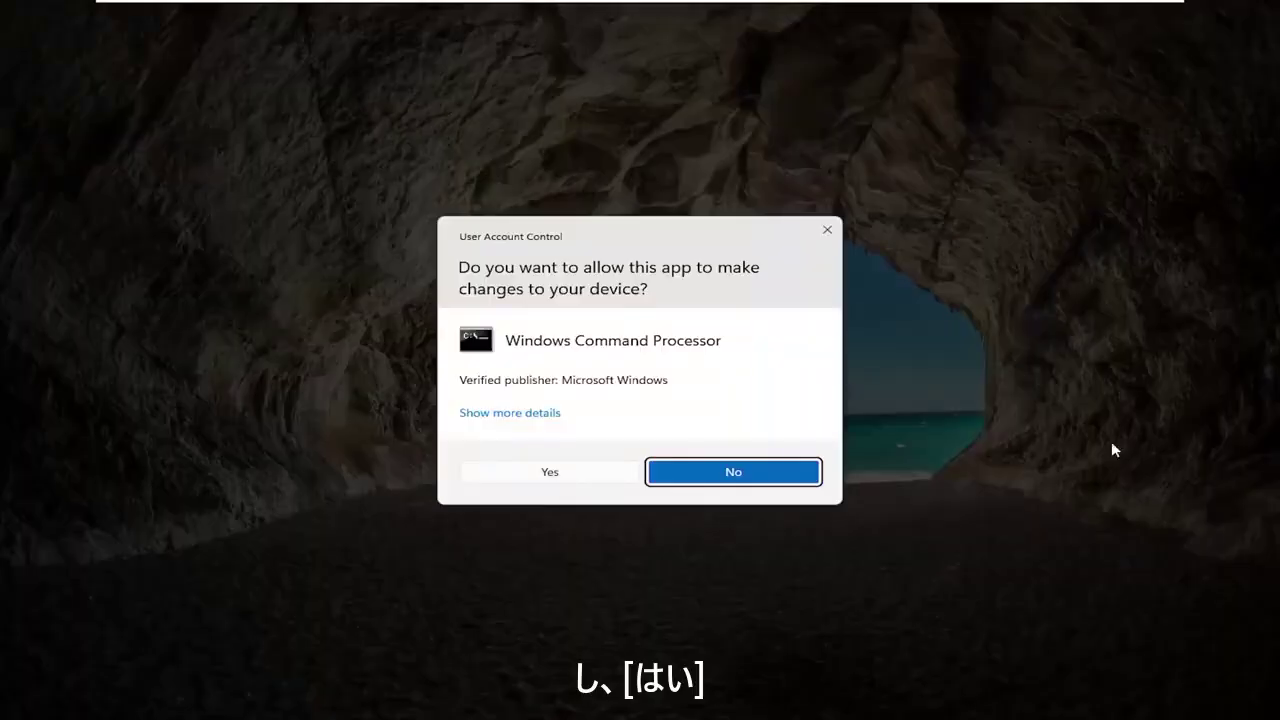
pyautogui.click(560, 474)
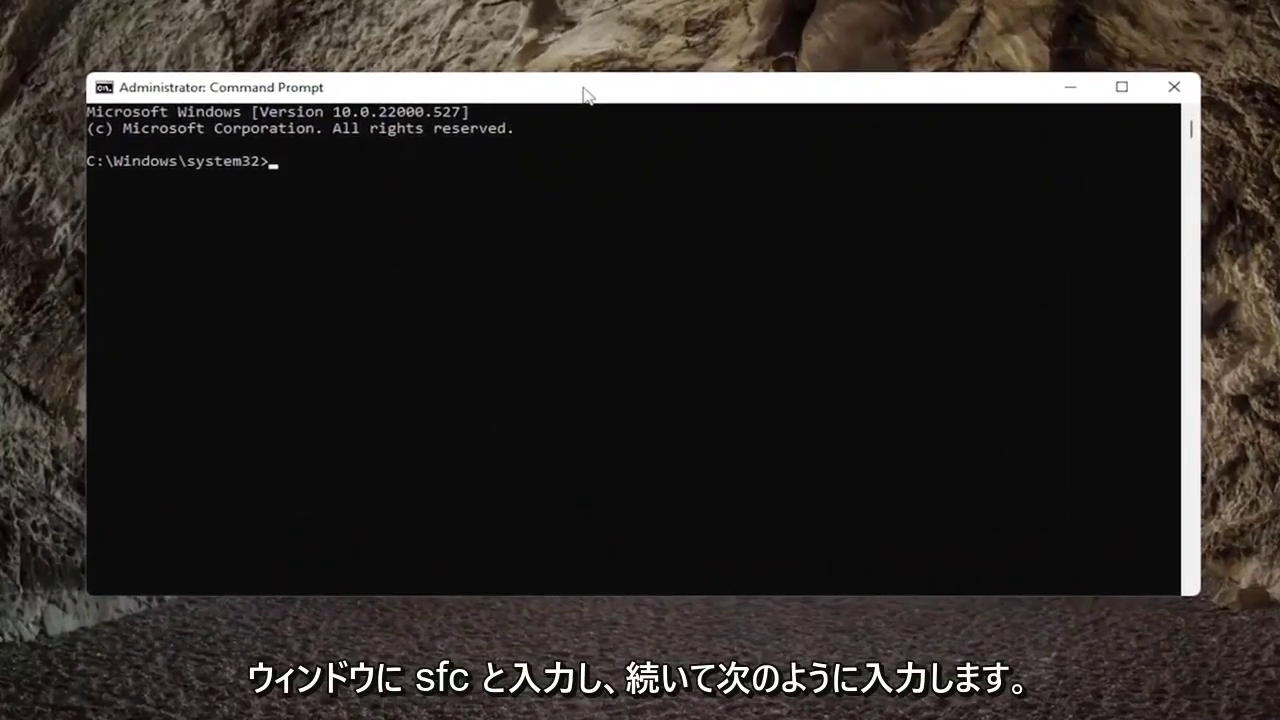
# Run the sfc /scannow system file check in the elevated Command Prompt.
pyautogui.write('sfc ')
pyautogui.write('/s')
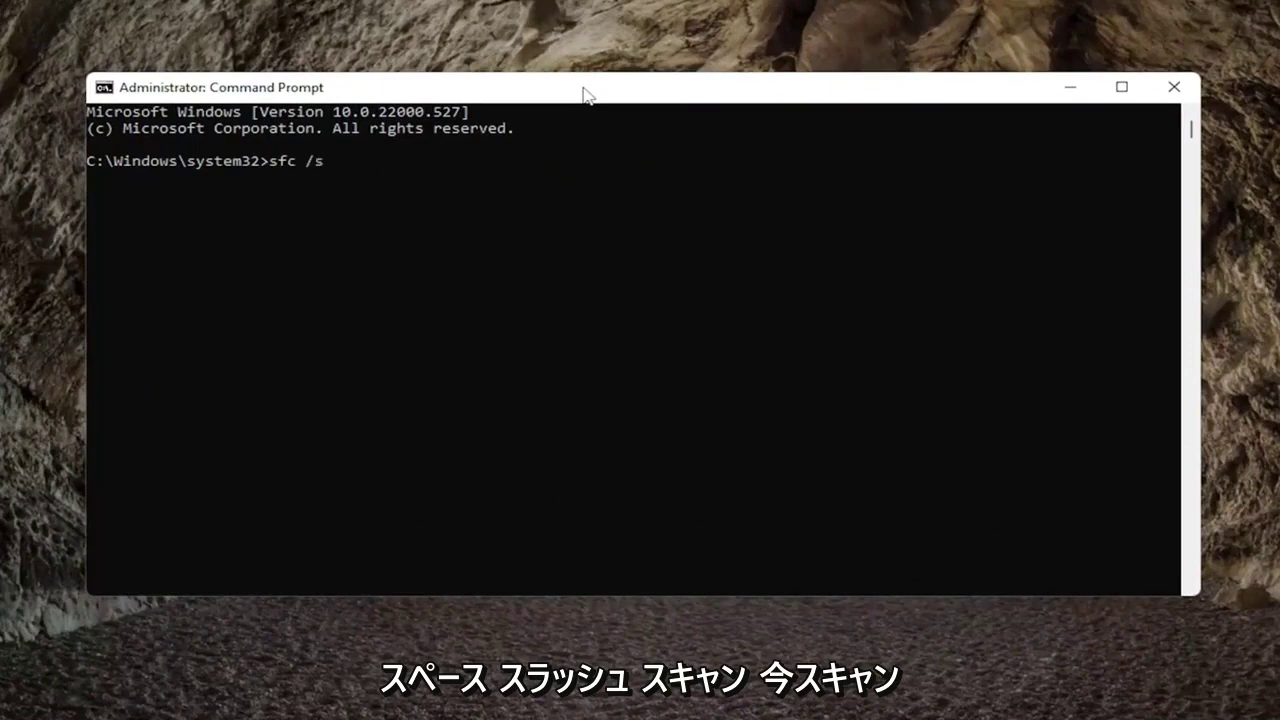
pyautogui.write('cannow')
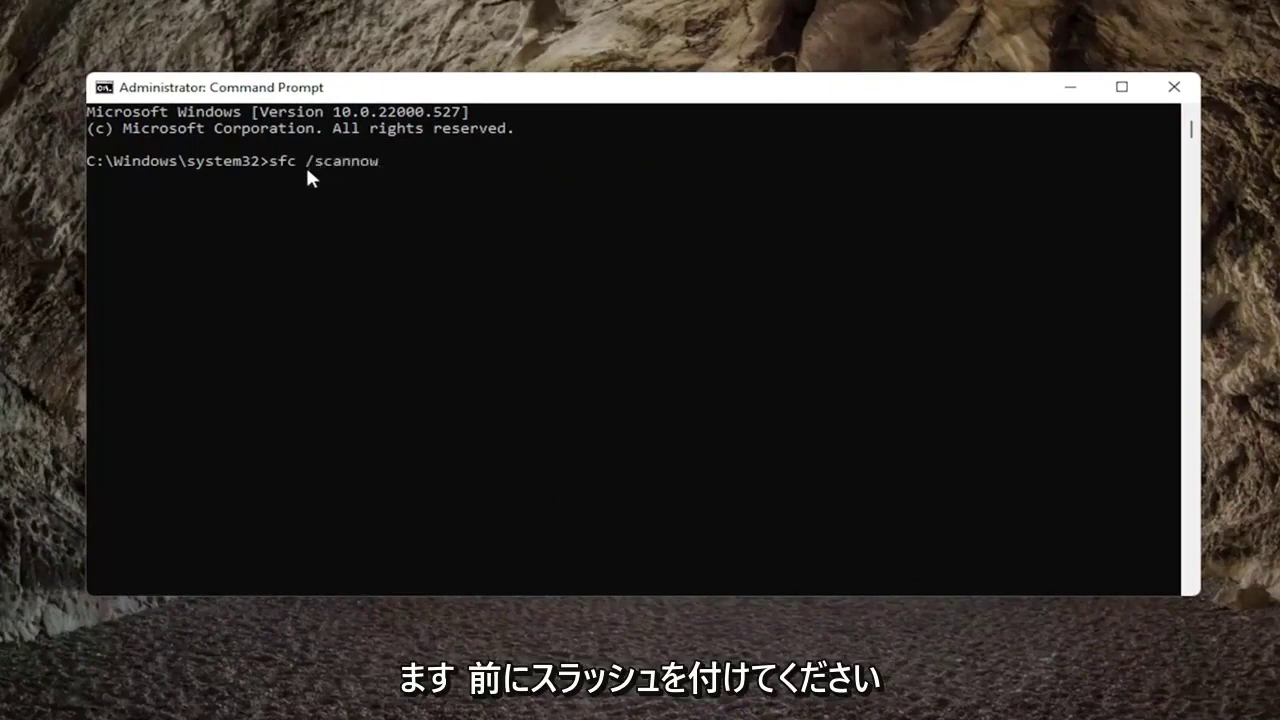
pyautogui.press('Return')
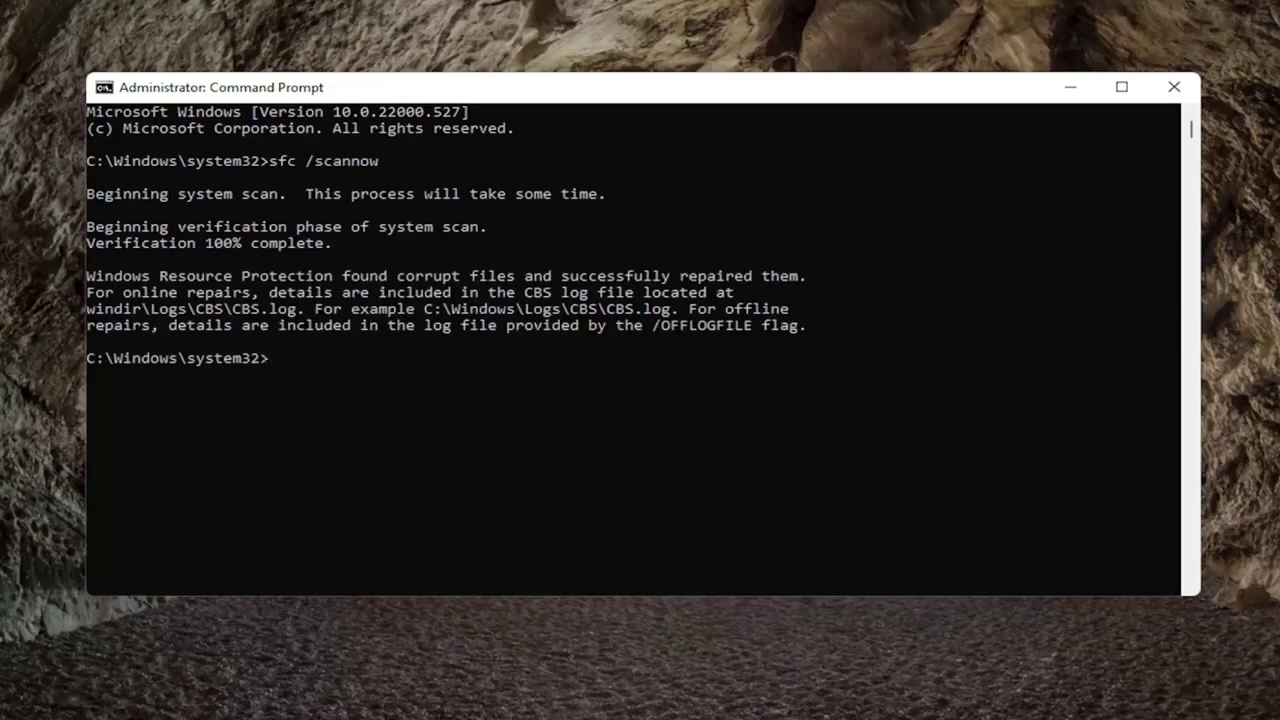
# Close Command Prompt and open the Services app from Windows Search.
pyautogui.click(1174, 87)
pyautogui.click(563, 701)
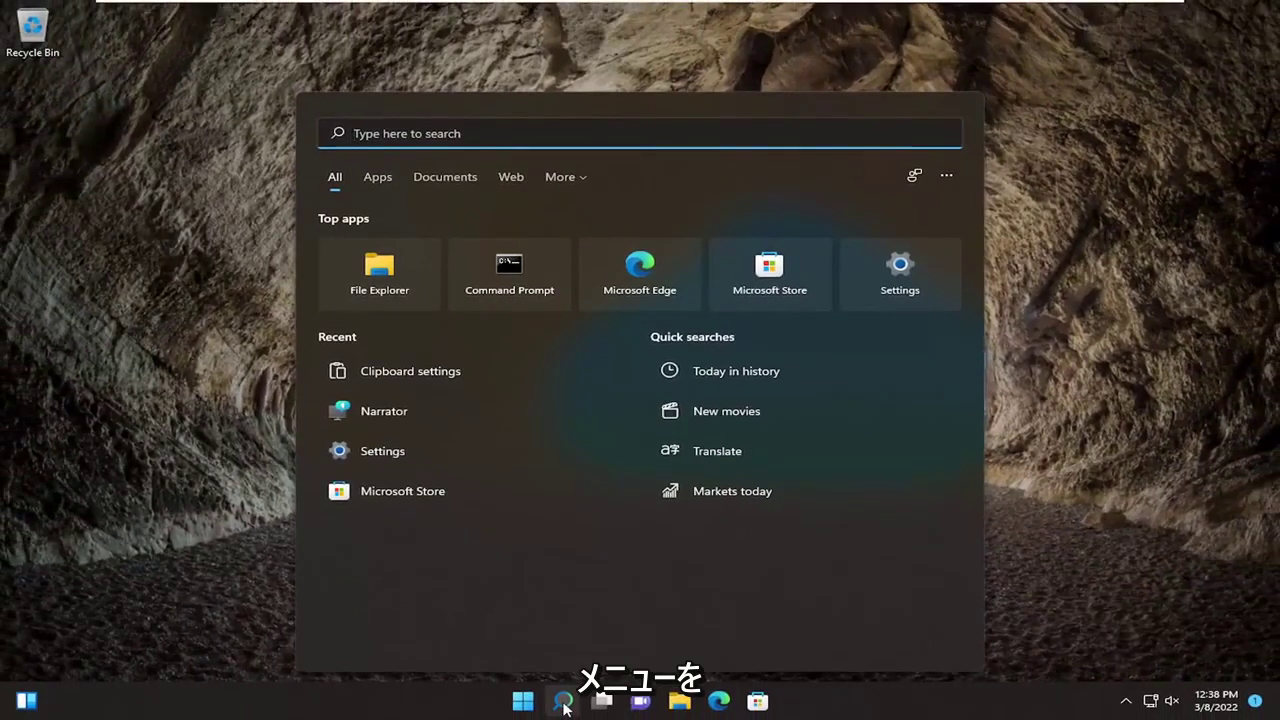
pyautogui.write('services')
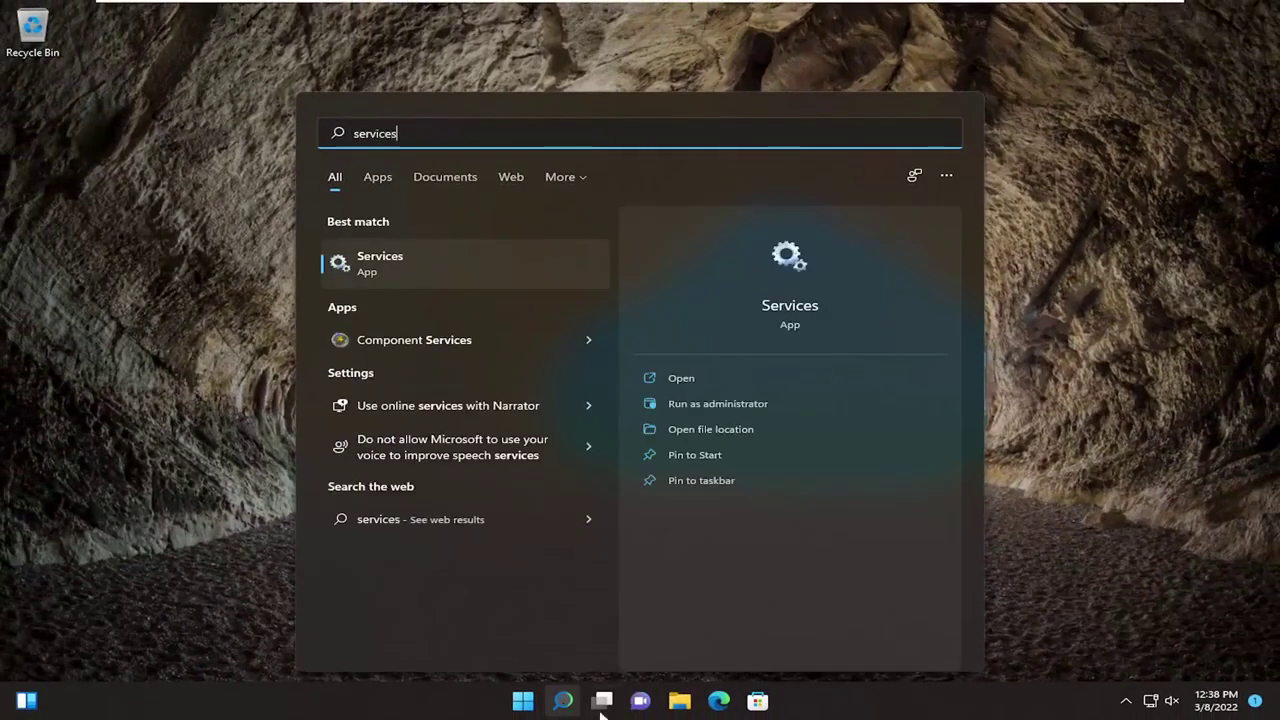
pyautogui.click(410, 264)
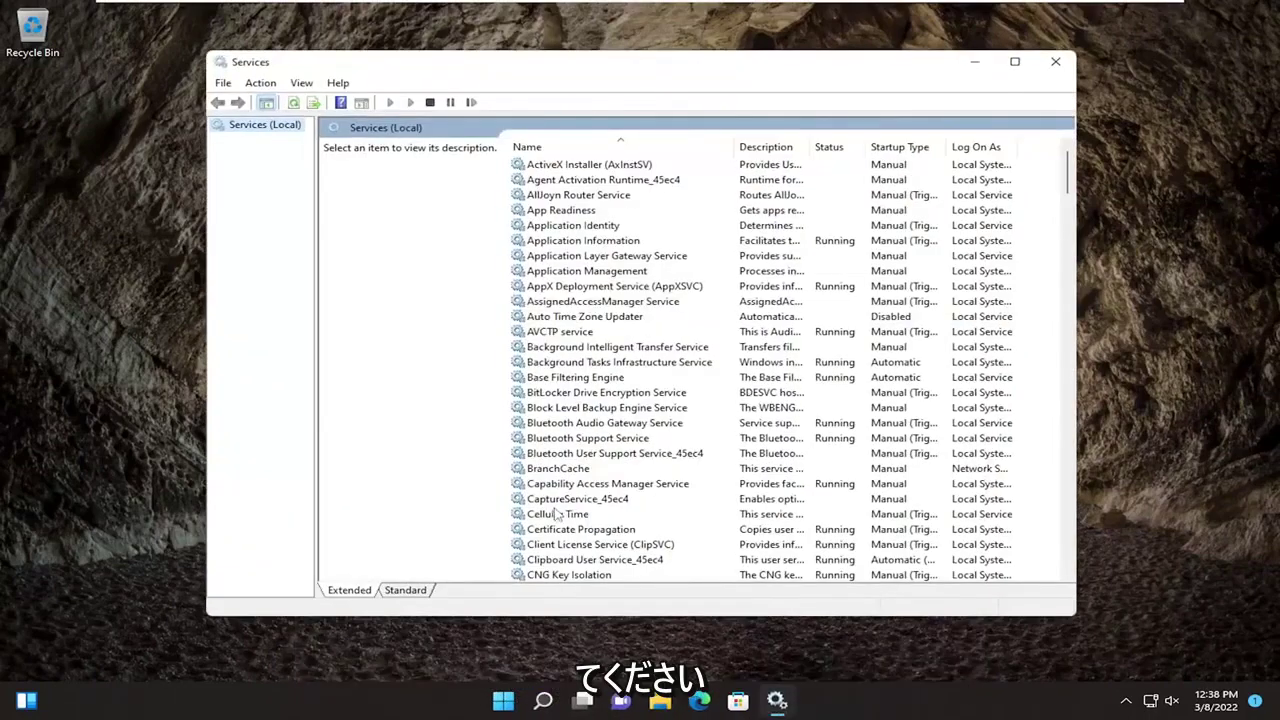
# Find SysMain in the services list and open its properties.
pyautogui.click(558, 499)
pyautogui.scroll(-8, 575, 490)
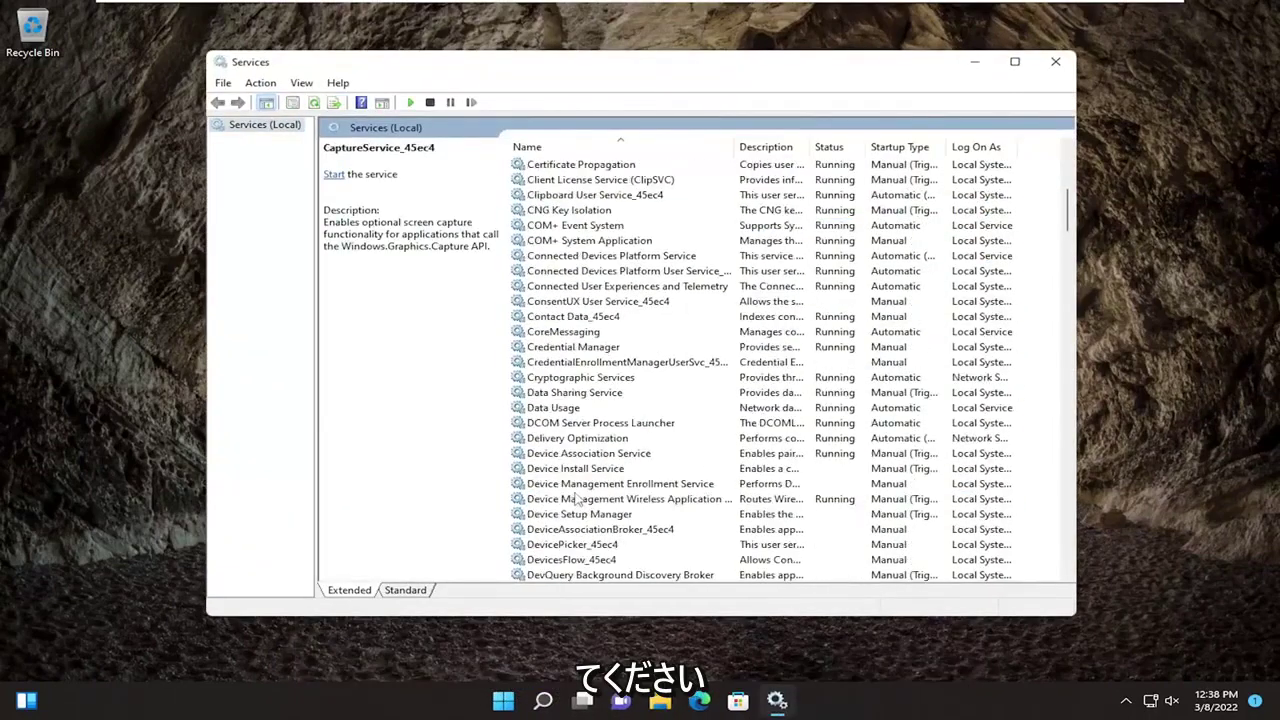
pyautogui.scroll(-8, 577, 485)
pyautogui.scroll(-8, 577, 481)
pyautogui.scroll(-4, 578, 482)
pyautogui.scroll(-9, 578, 485)
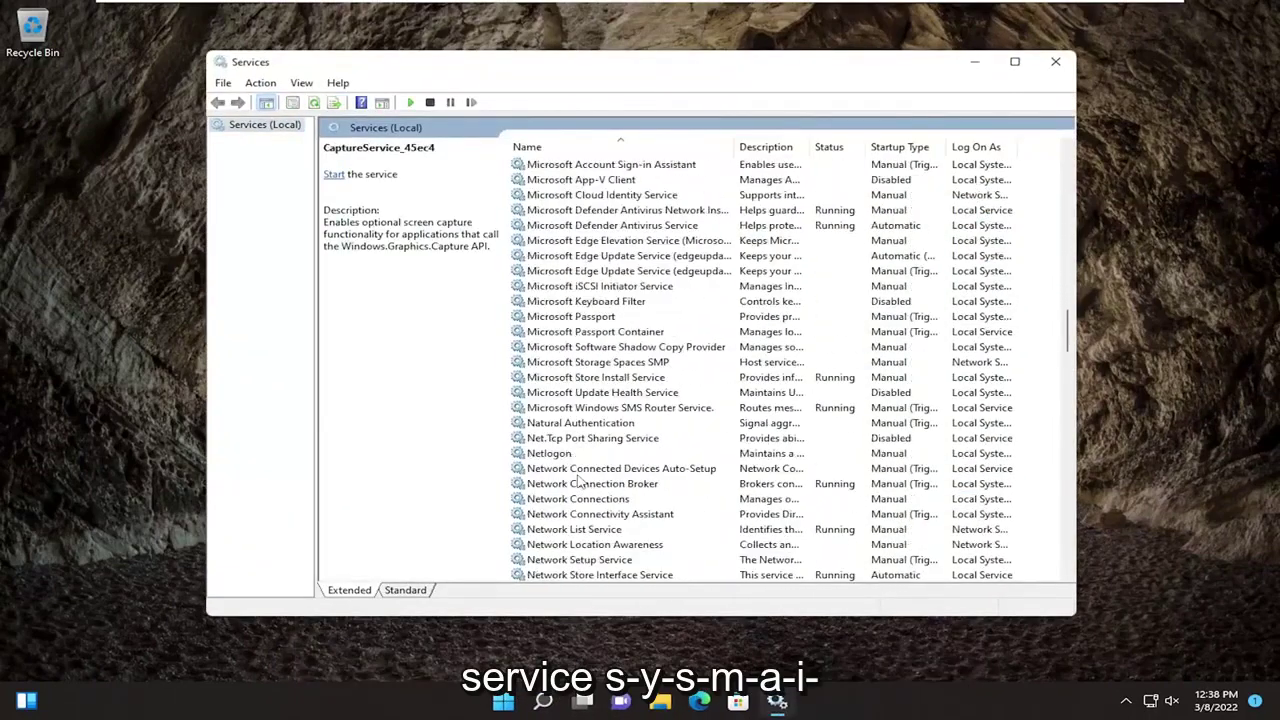
pyautogui.scroll(-9, 578, 490)
pyautogui.scroll(-9, 575, 520)
pyautogui.scroll(-5, 575, 530)
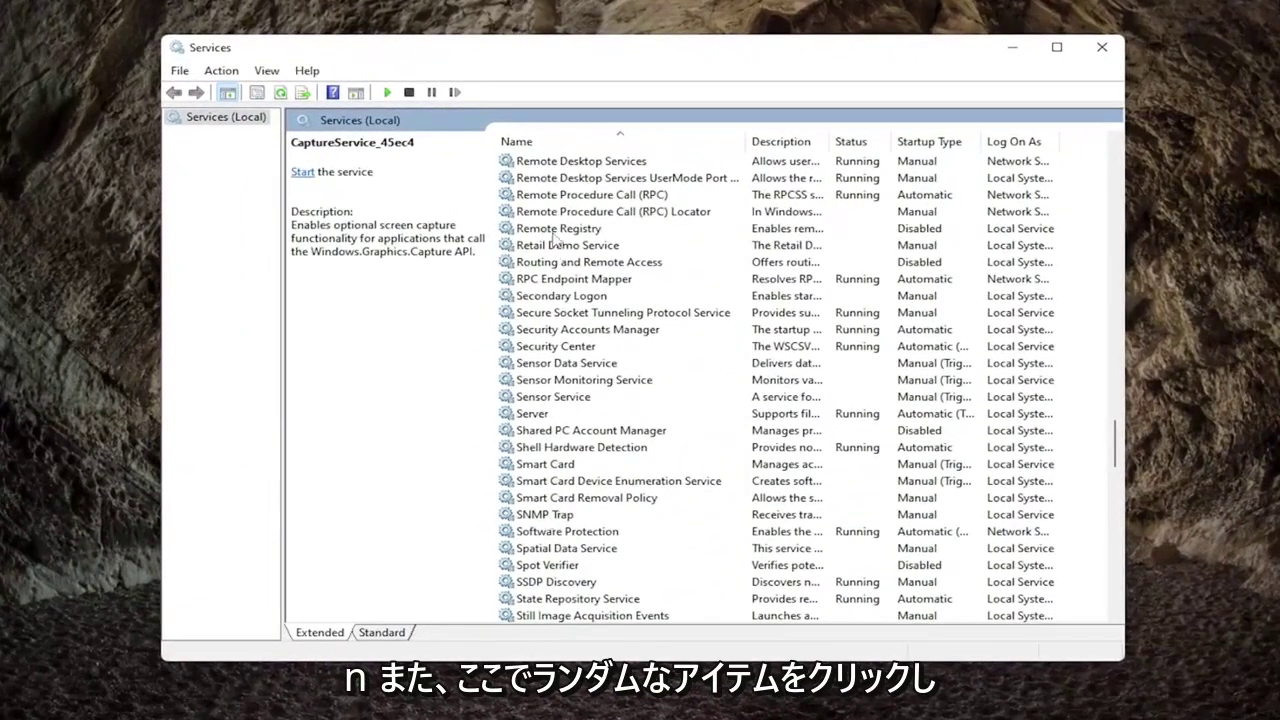
pyautogui.click(584, 497)
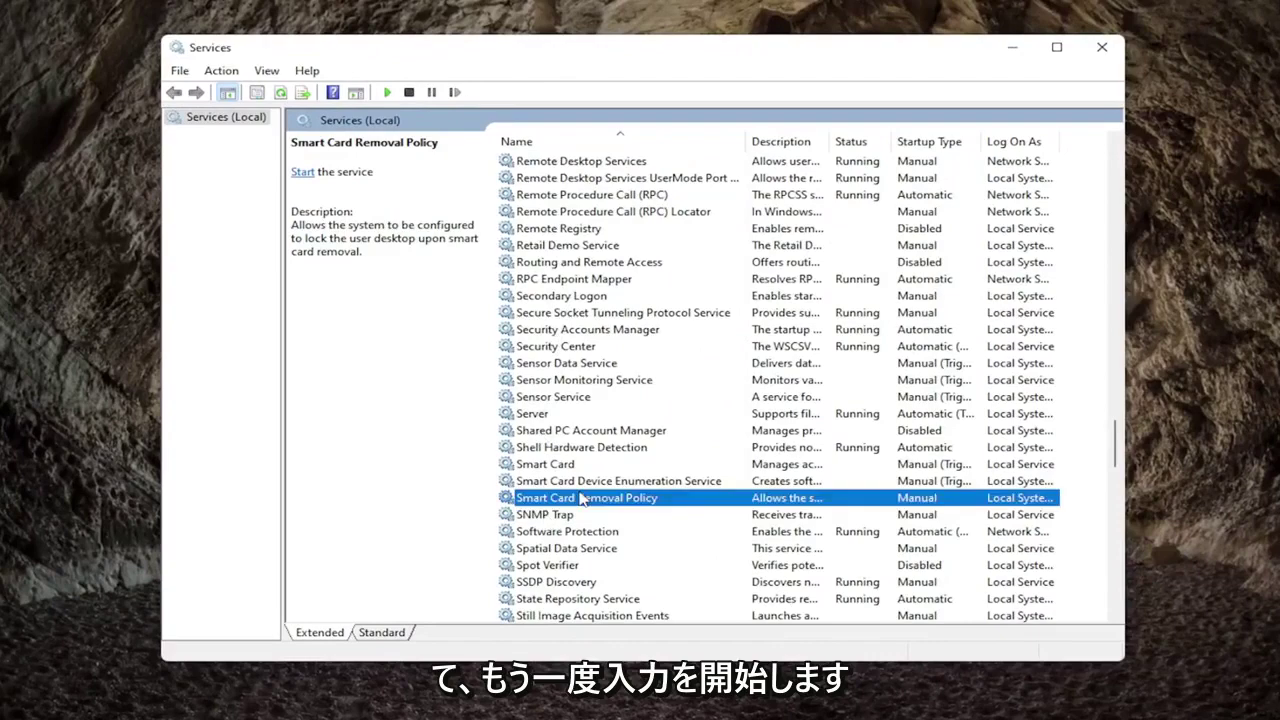
pyautogui.scroll(-5, 584, 500)
pyautogui.doubleClick(520, 432)
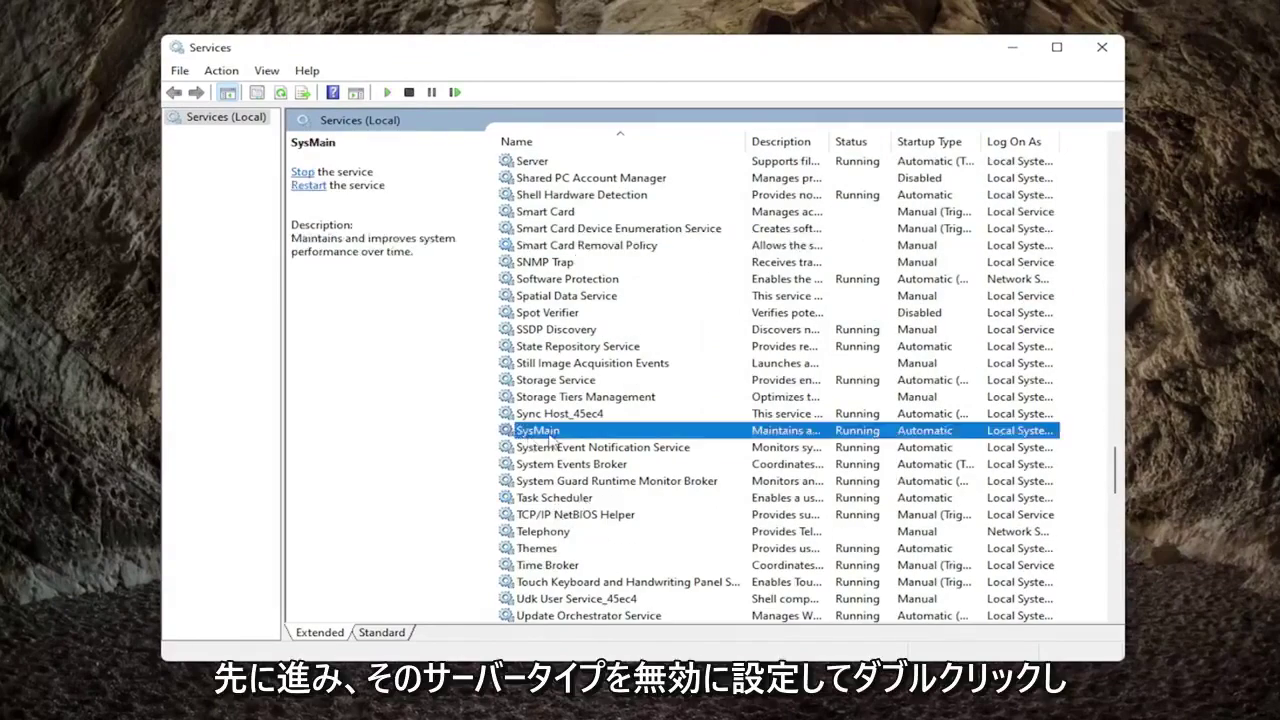
# Set SysMain's startup type to Disabled, stop the service, apply, and close Services.
pyautogui.click(582, 340)
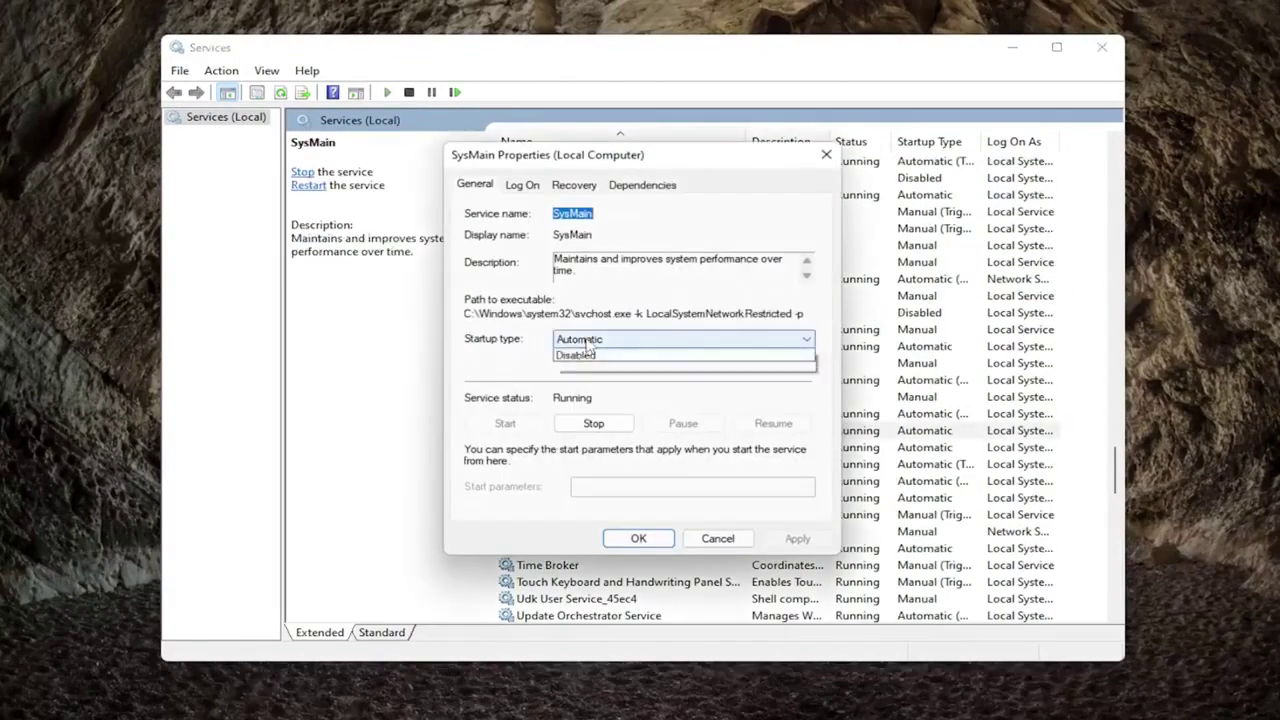
pyautogui.click(580, 390)
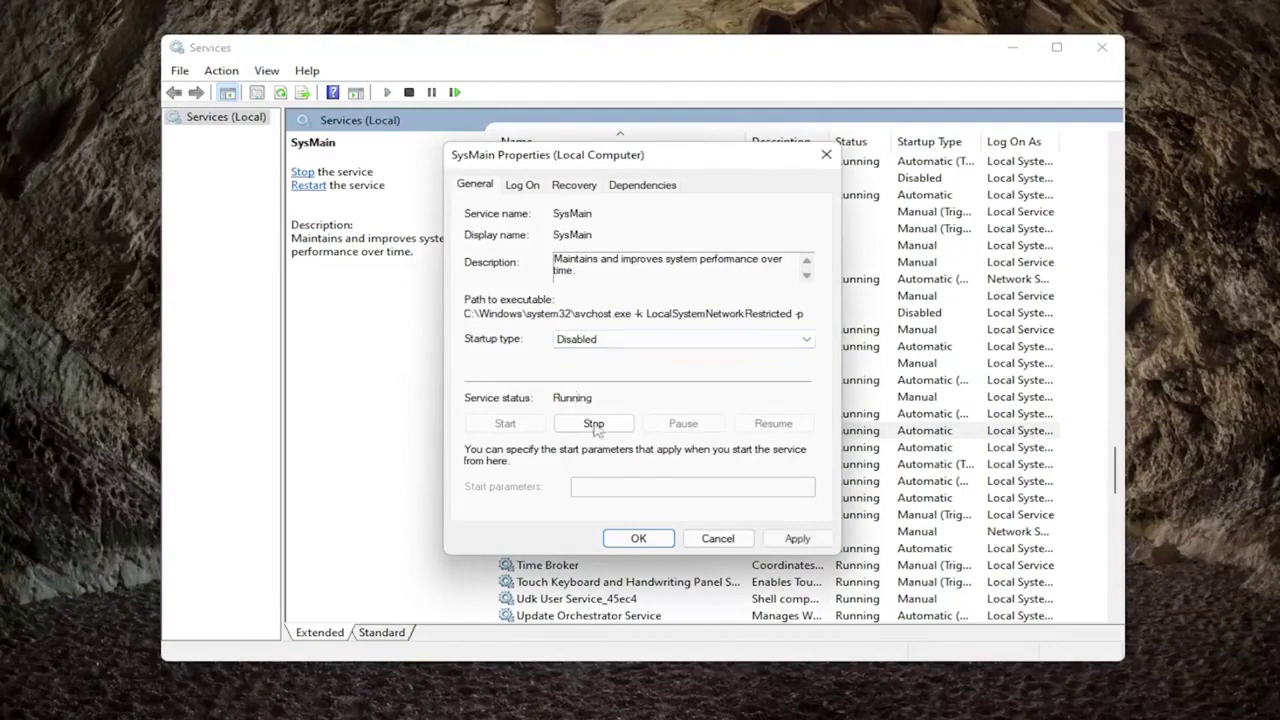
pyautogui.click(594, 423)
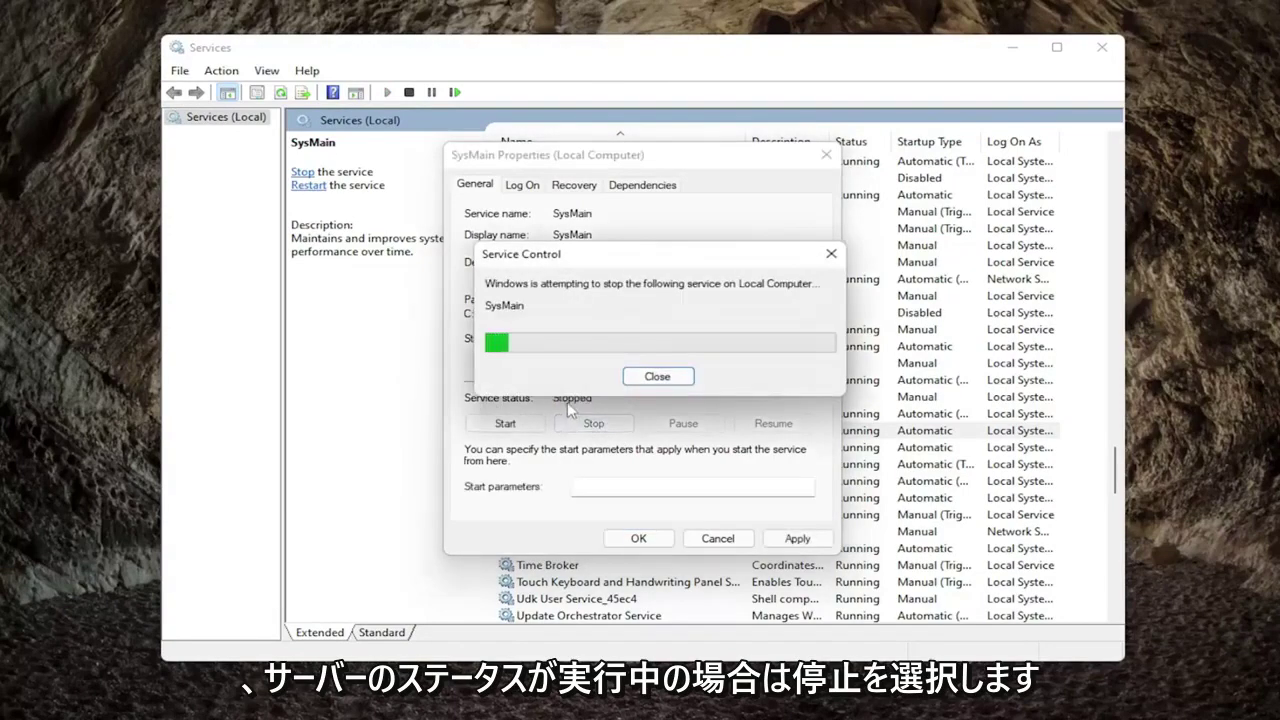
pyautogui.click(800, 541)
pyautogui.click(638, 538)
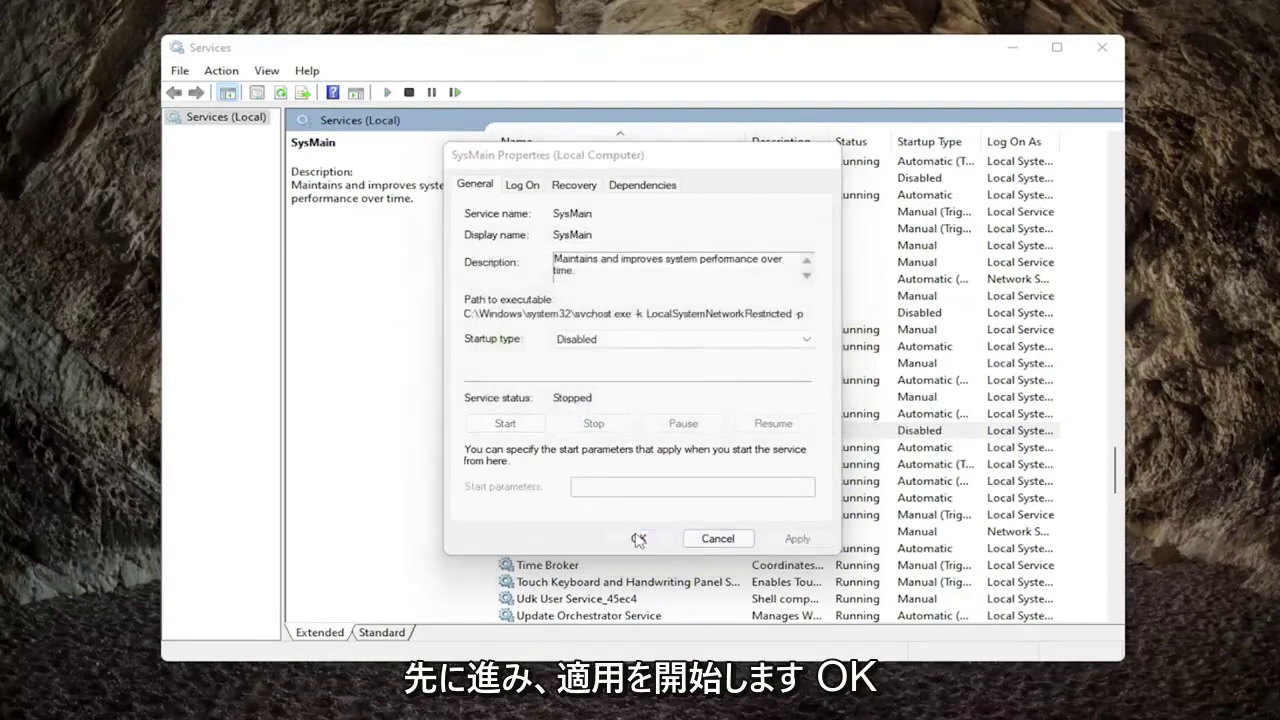
pyautogui.click(1103, 48)
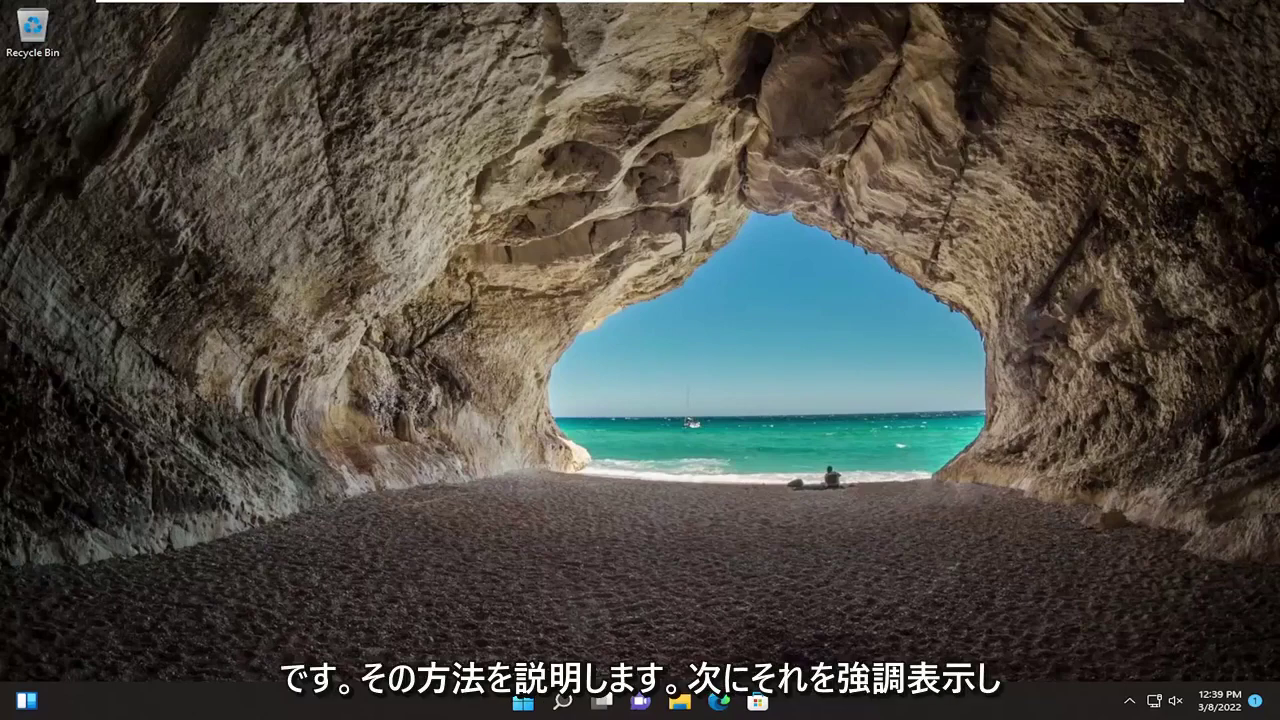
# Switch off 'Allow downloads from other PCs' under Windows Update > Advanced options > Delivery Optimization.
pyautogui.click(560, 704)
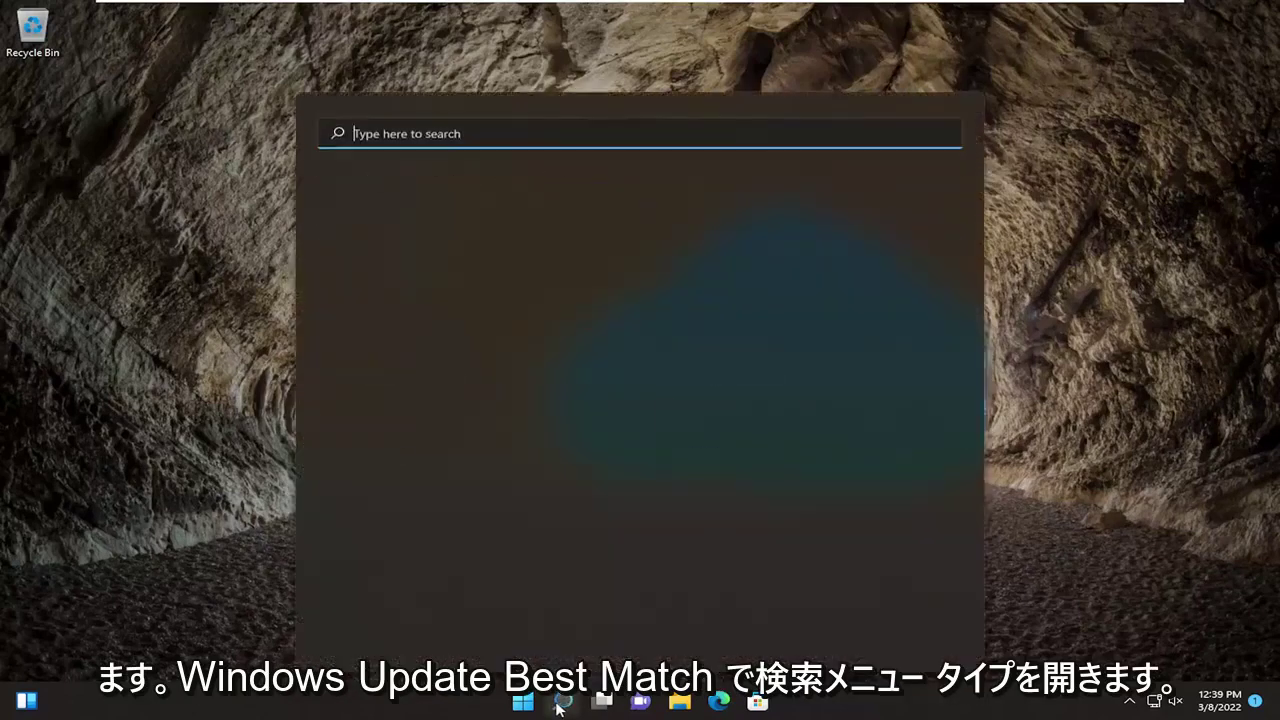
pyautogui.write('windows u')
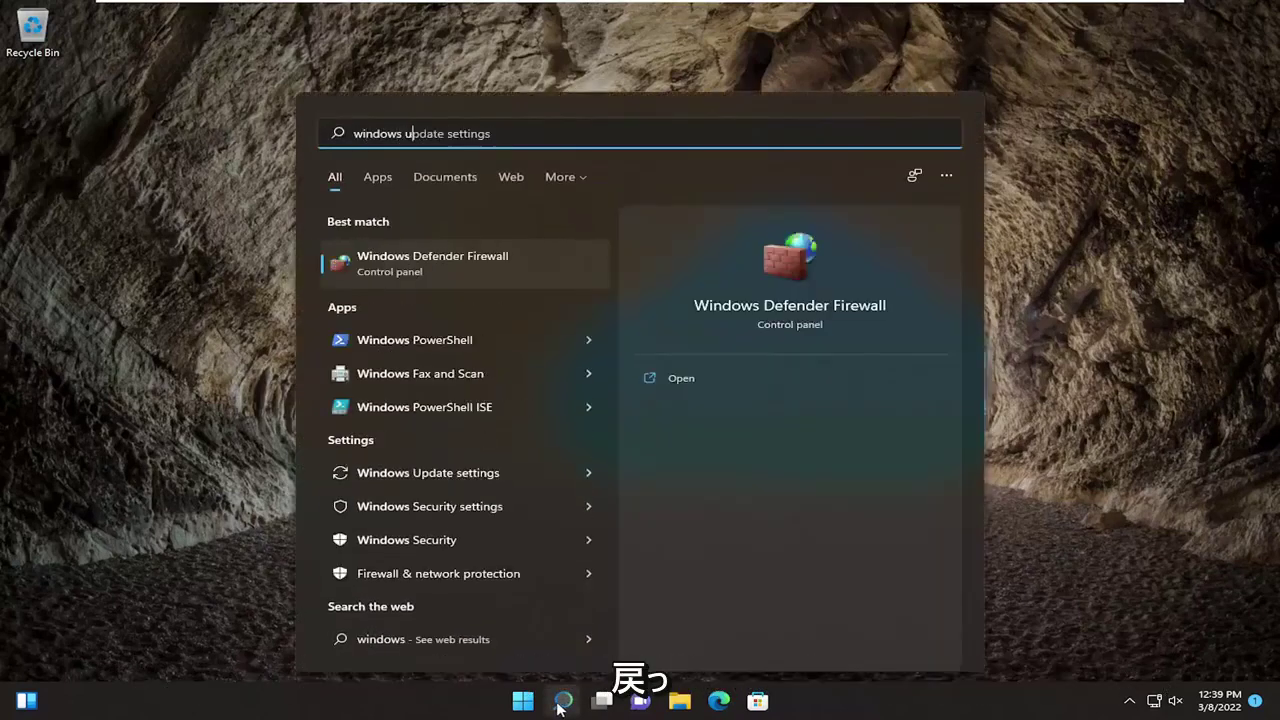
pyautogui.write('pda')
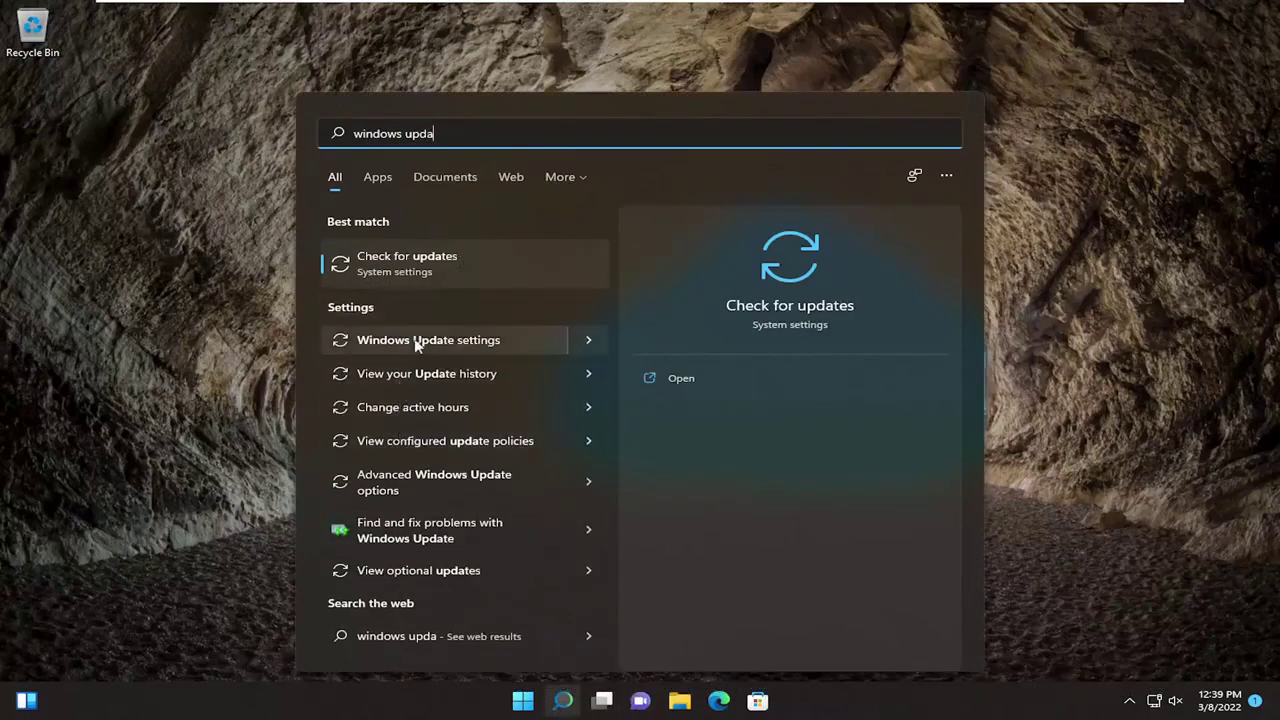
pyautogui.click(428, 280)
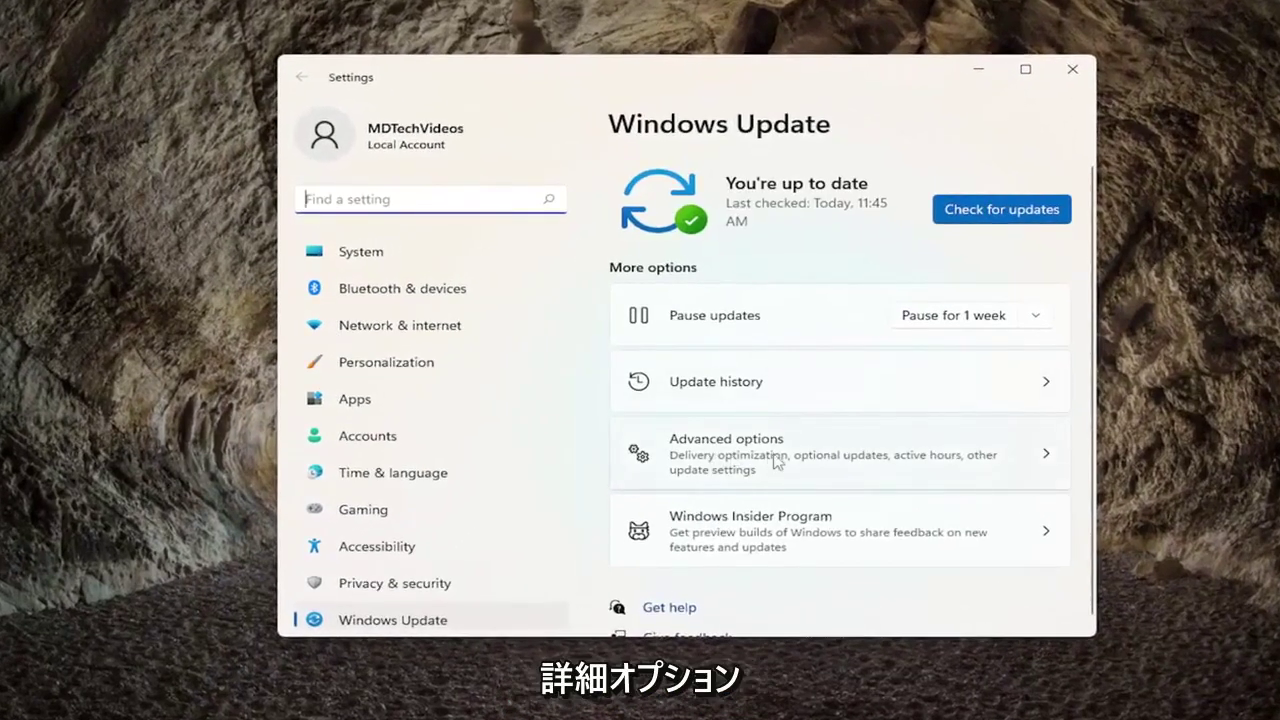
pyautogui.click(760, 455)
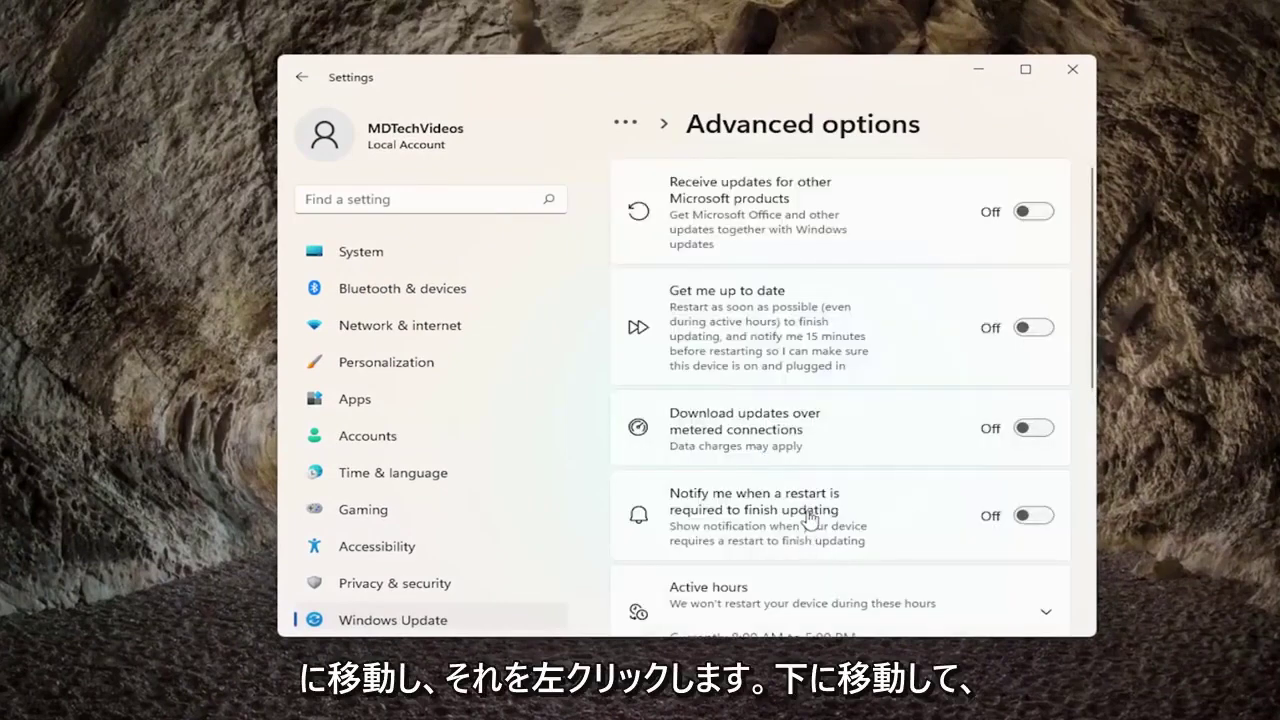
pyautogui.scroll(-2, 818, 458)
pyautogui.scroll(-2, 818, 458)
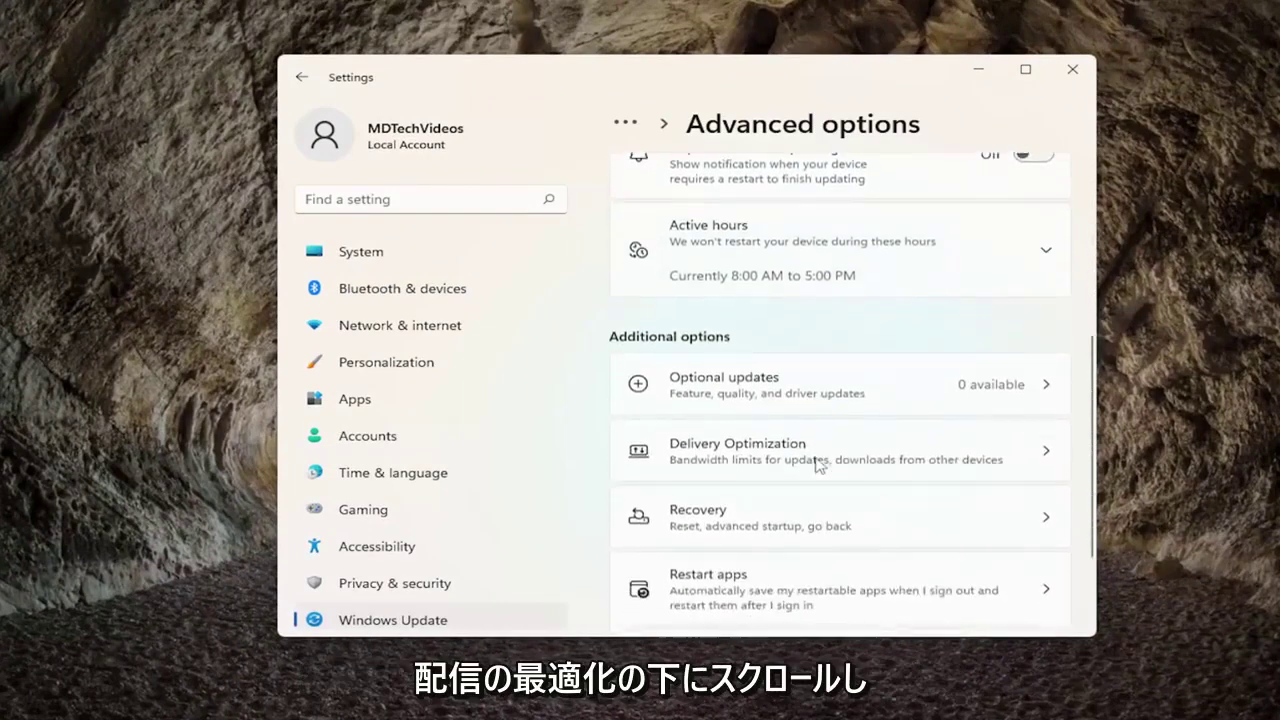
pyautogui.click(855, 460)
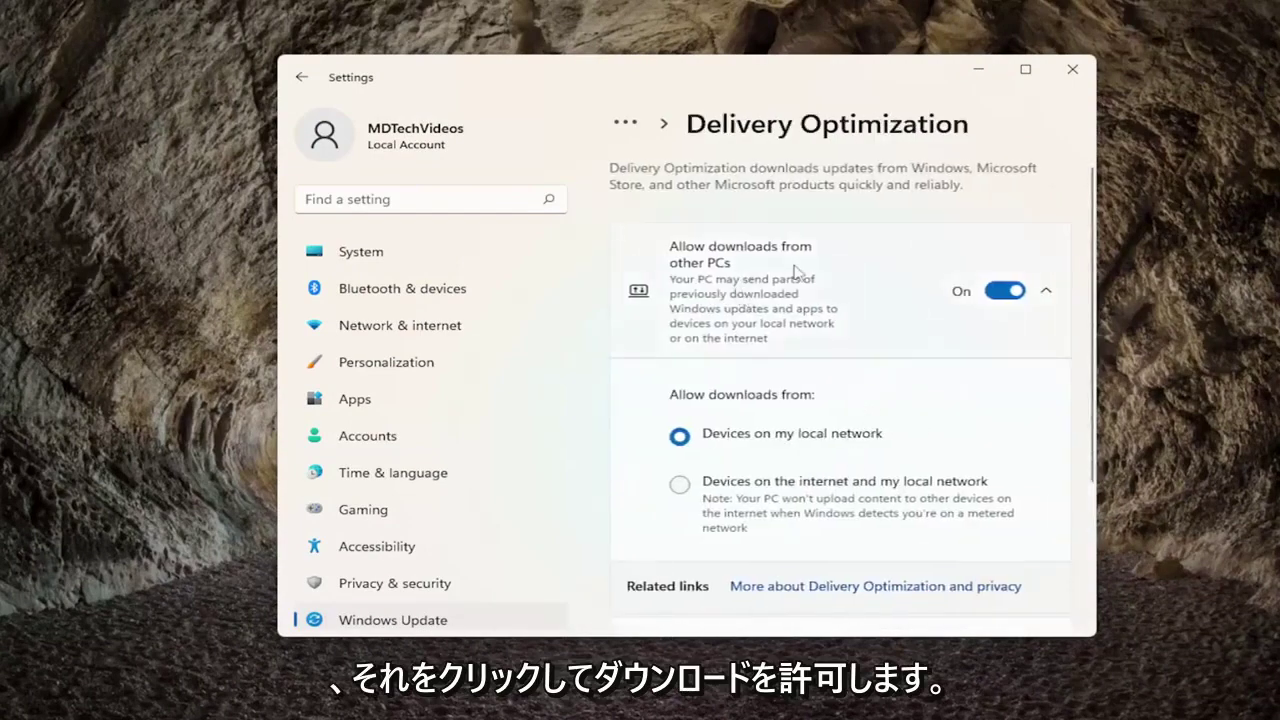
pyautogui.click(1007, 293)
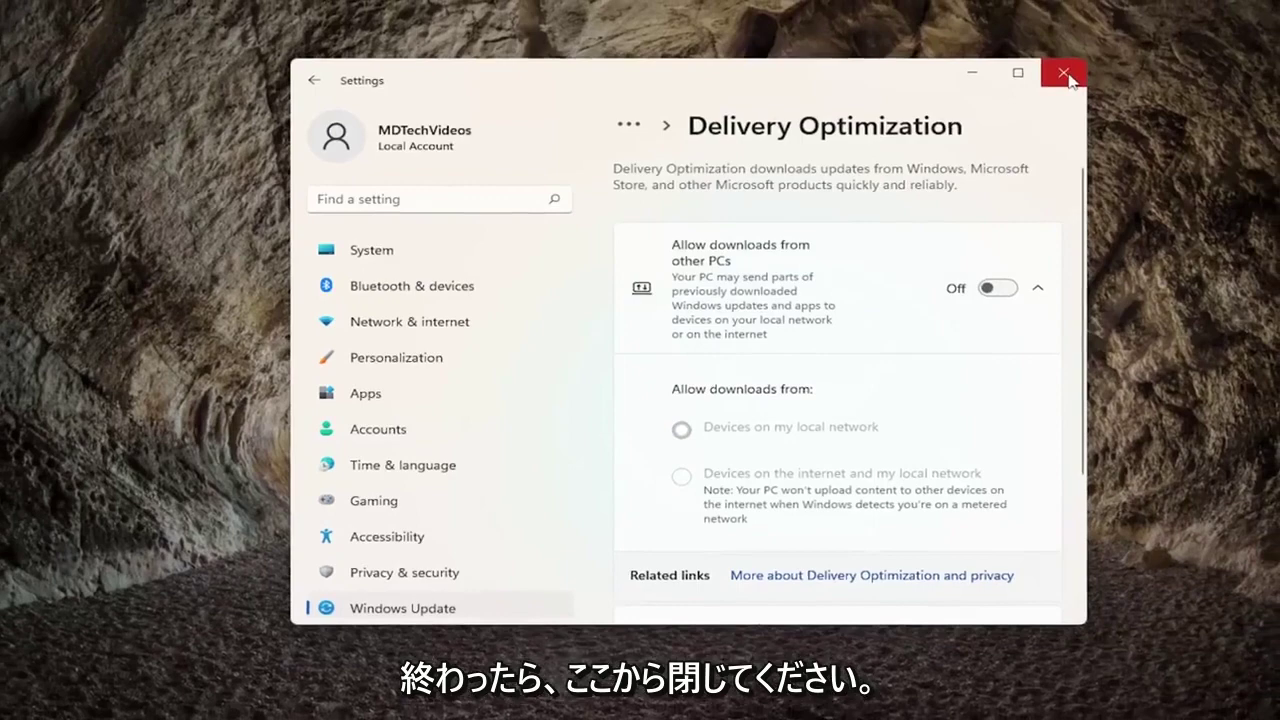
pyautogui.click(1064, 74)
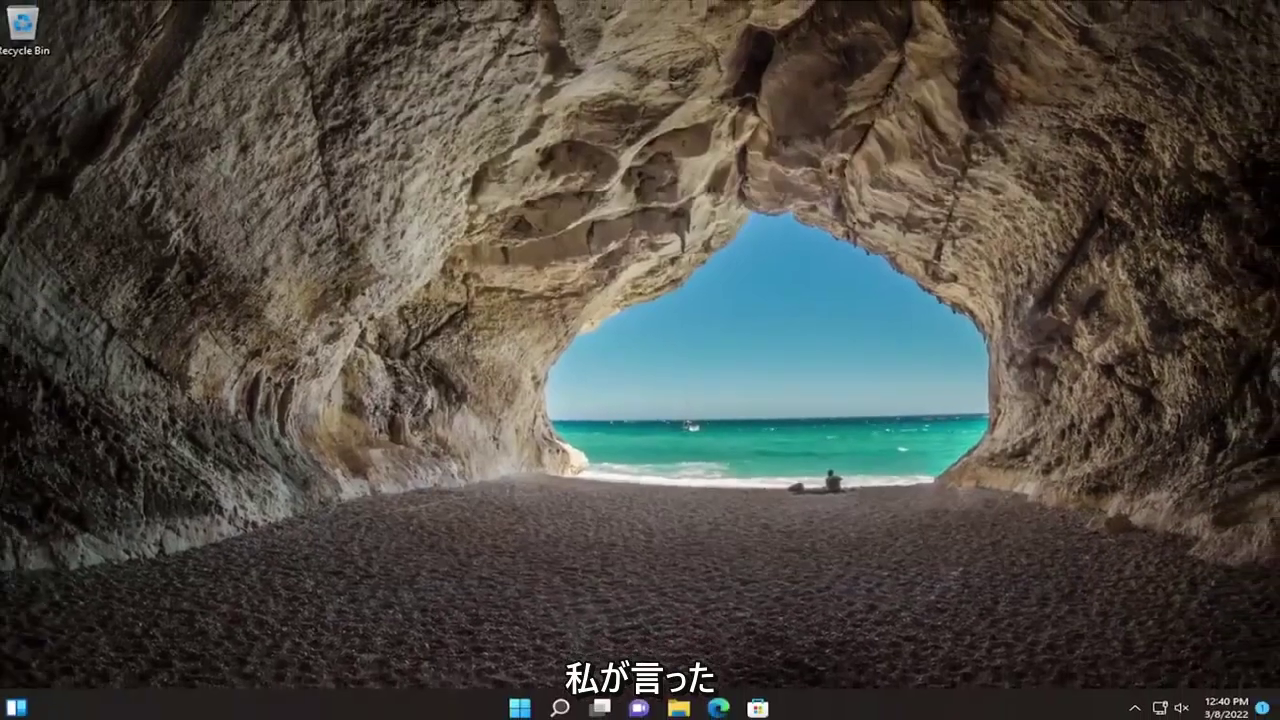